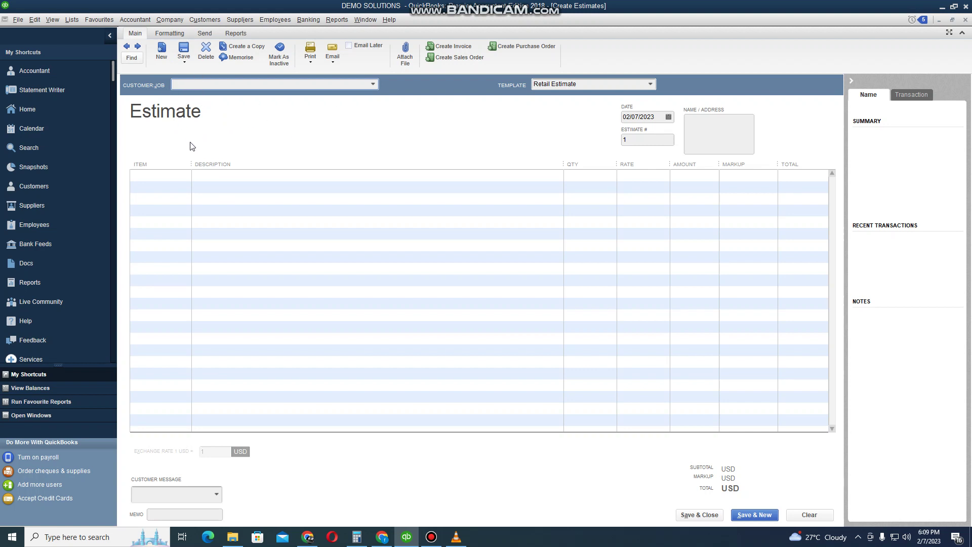
# Open the blank estimate's Customer:Job list to start entering the new customer SHOWLINE.
pyautogui.click(373, 84)
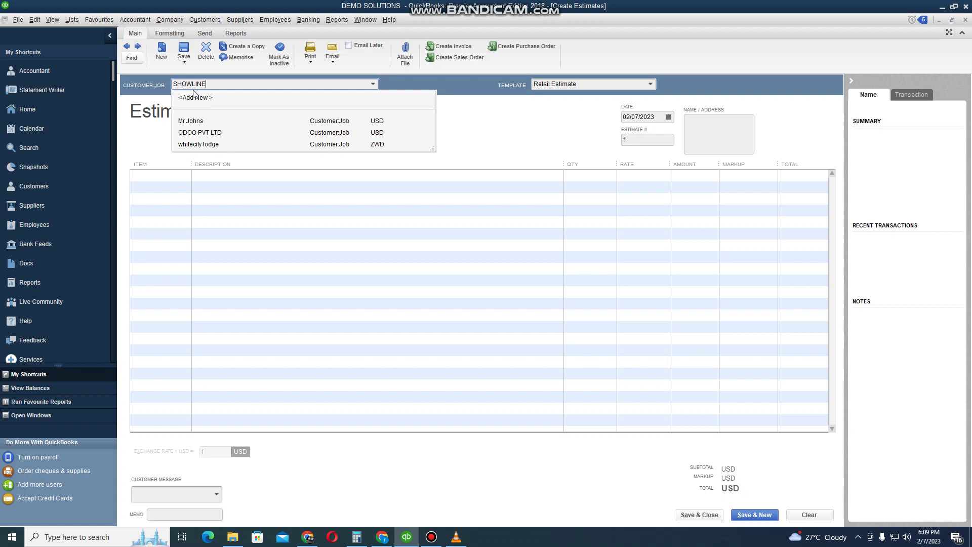
# Add SHOWLINE-ERP as a new customer in Zimbabwean Dollar and open its full setup form.
pyautogui.write('ERP')
pyautogui.press('Tab')
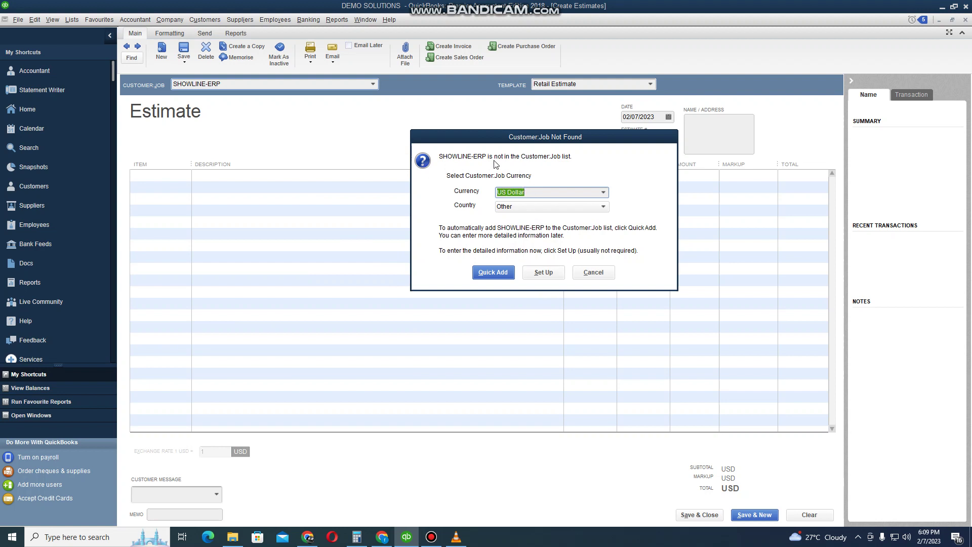
pyautogui.click(604, 192)
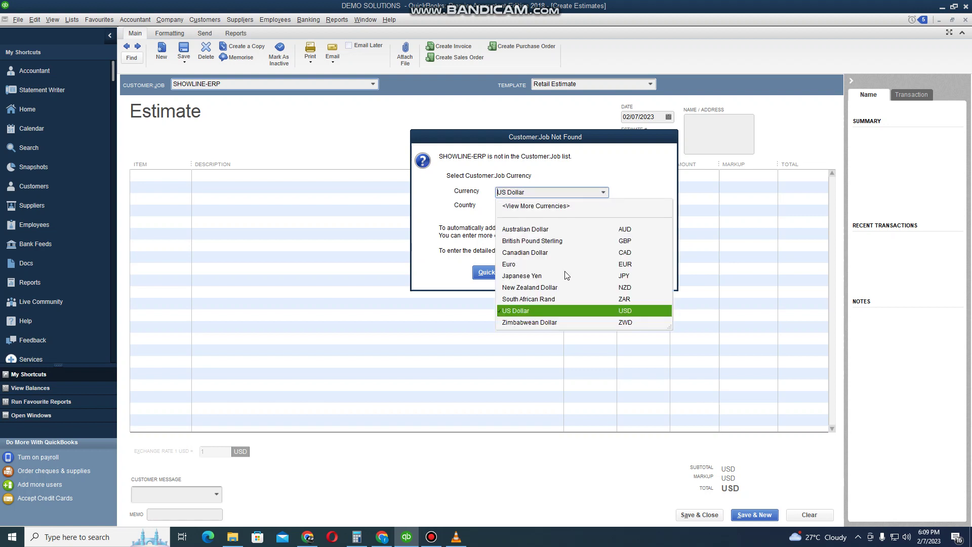
pyautogui.click(559, 322)
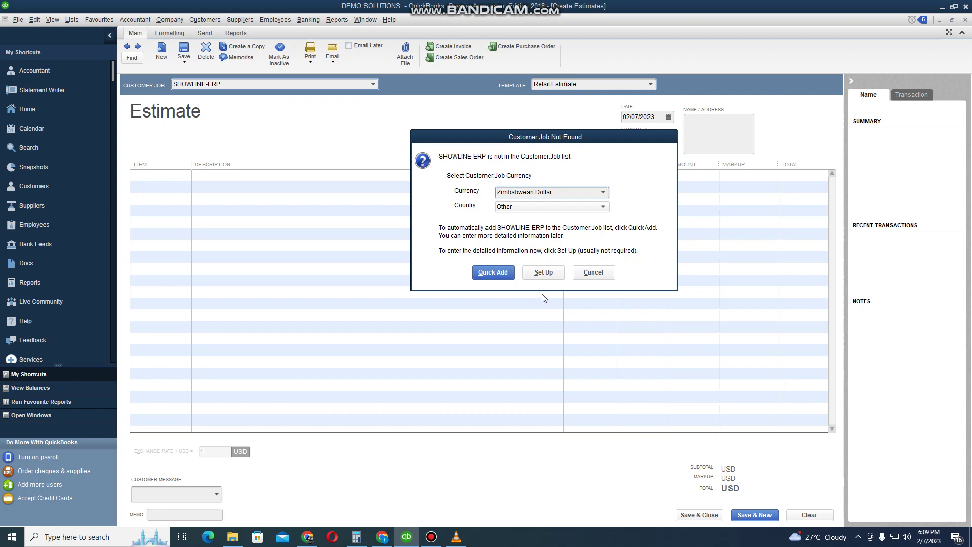
pyautogui.click(544, 274)
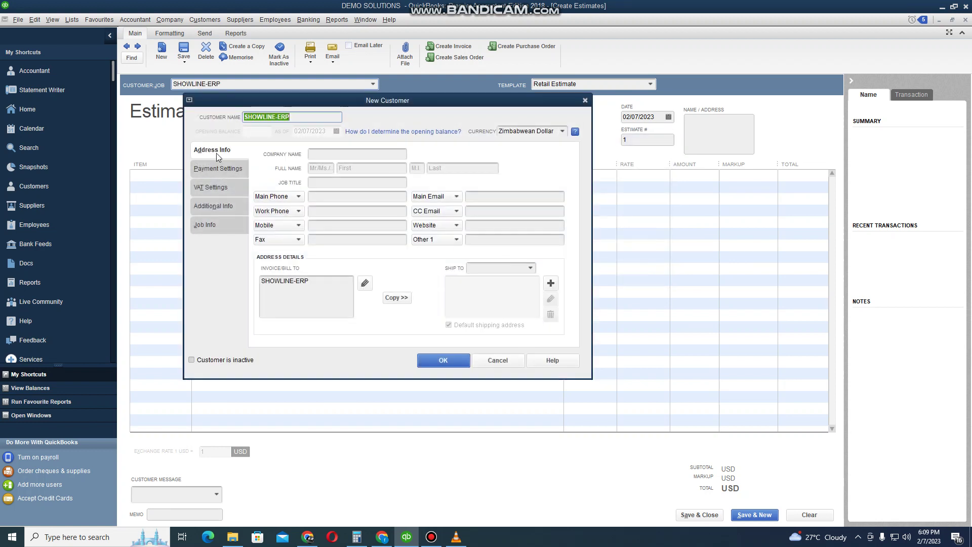
# Enter SHOWLINE-ERP's Bulawayo billing address, copy it to shipping, and save the customer.
pyautogui.click(315, 283)
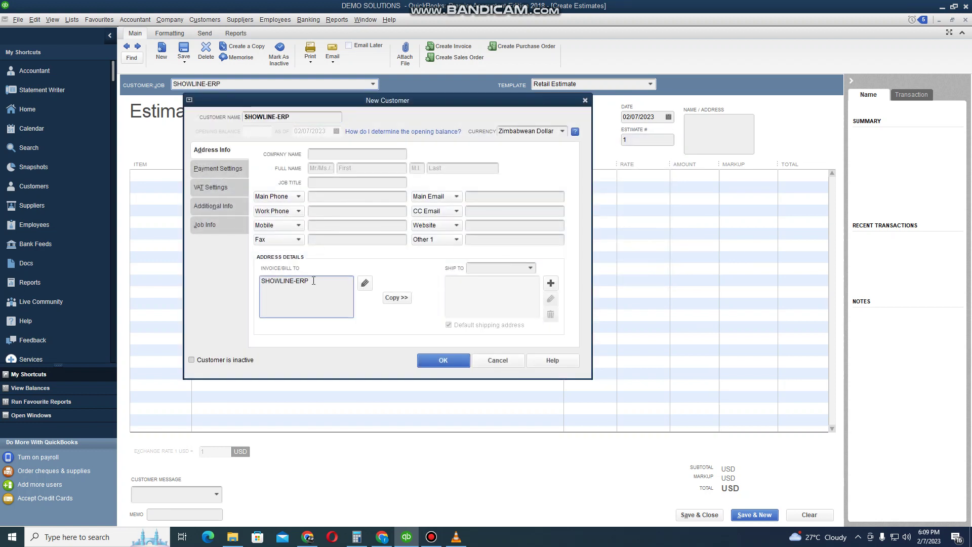
pyautogui.press('Return')
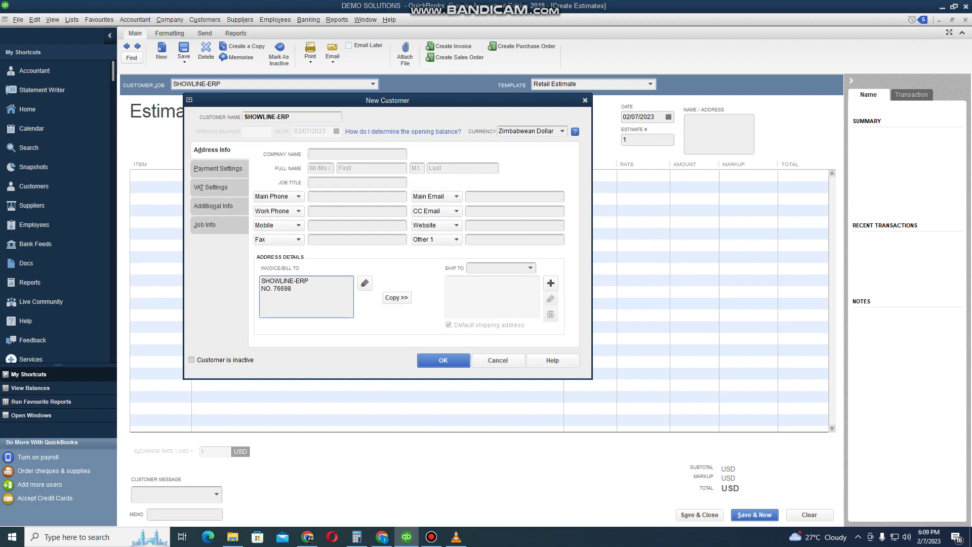
pyautogui.write('ARKTO')
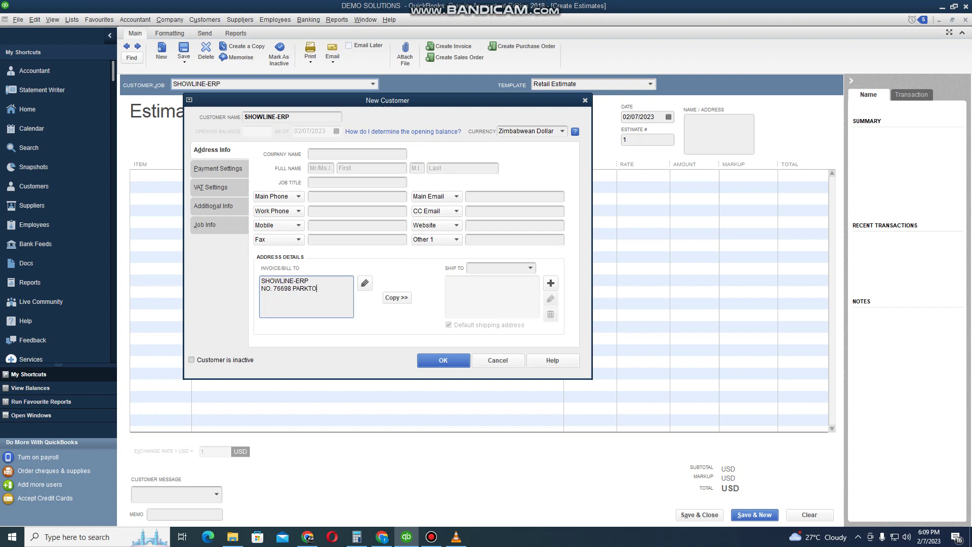
pyautogui.write('WN ')
pyautogui.write('WATERFALLS')
pyautogui.click(405, 296)
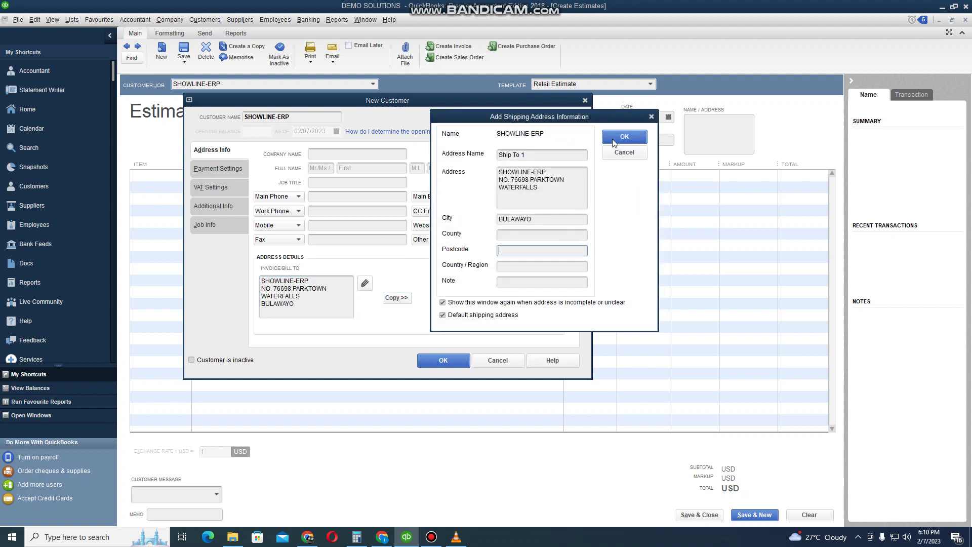
pyautogui.click(613, 139)
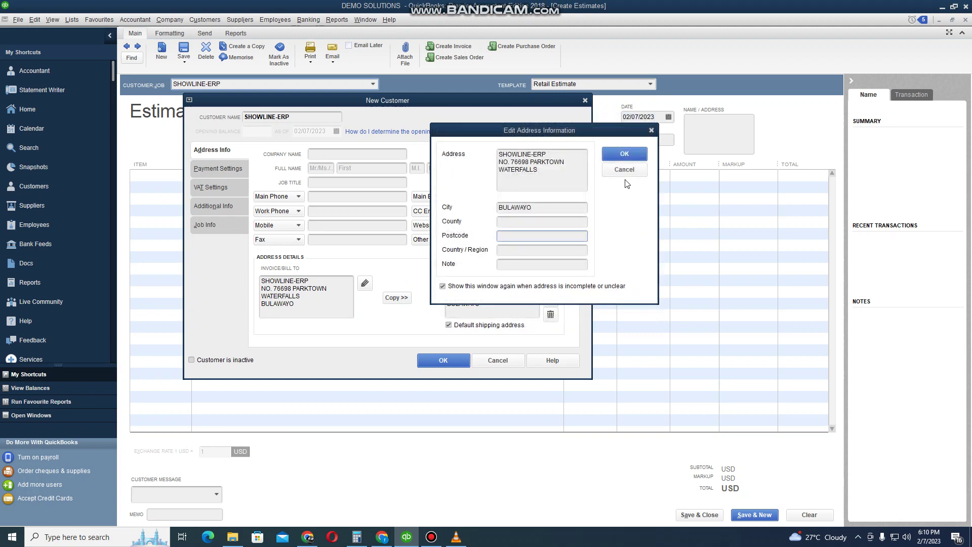
pyautogui.click(628, 157)
pyautogui.click(443, 360)
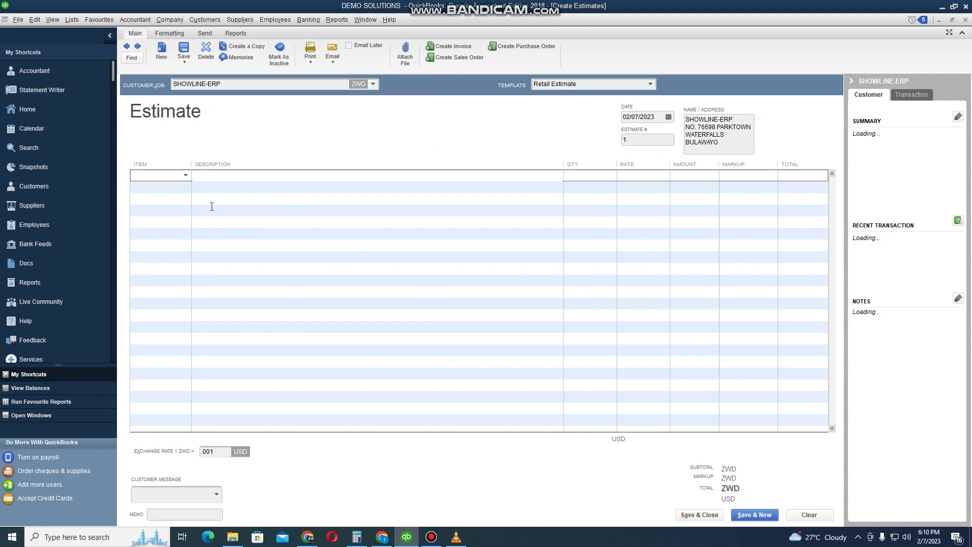
# Put DRY CLEANING on line 1 and ACCOMODATION with quantity 3 on line 2.
pyautogui.click(186, 174)
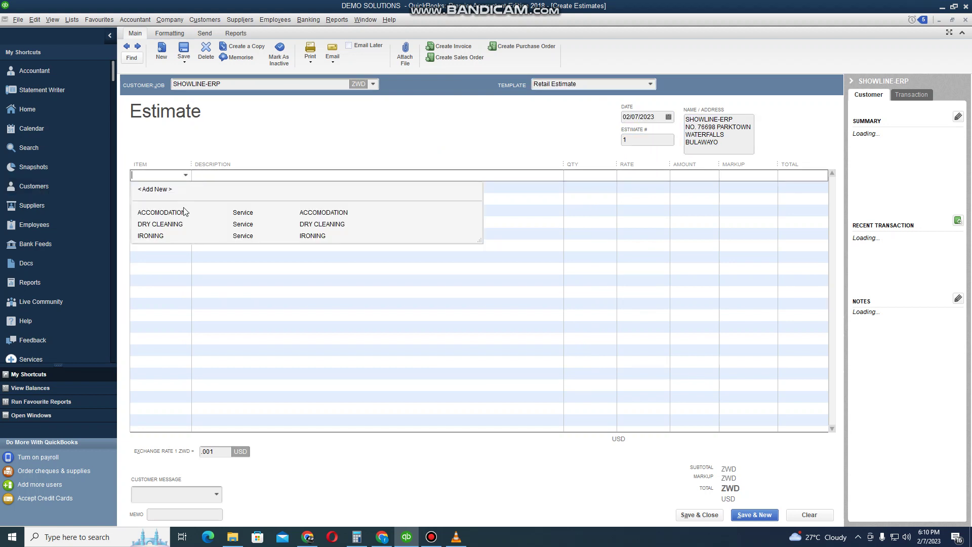
pyautogui.click(183, 226)
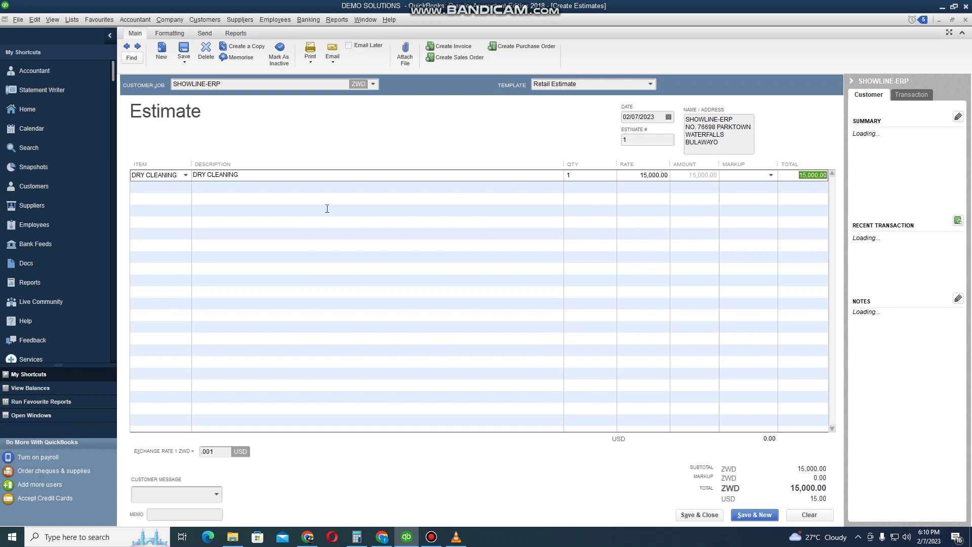
pyautogui.click(144, 188)
pyautogui.click(185, 187)
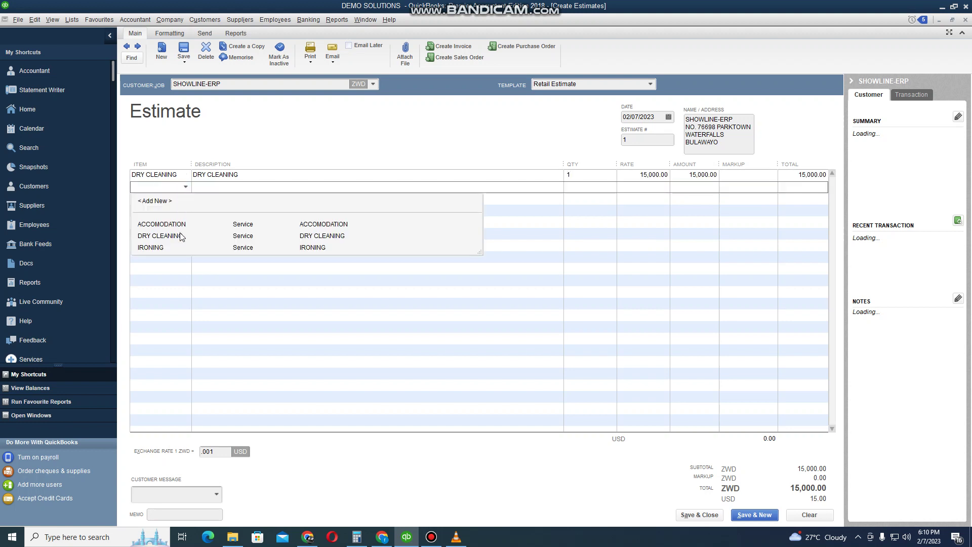
pyautogui.click(179, 227)
pyautogui.press('Tab')
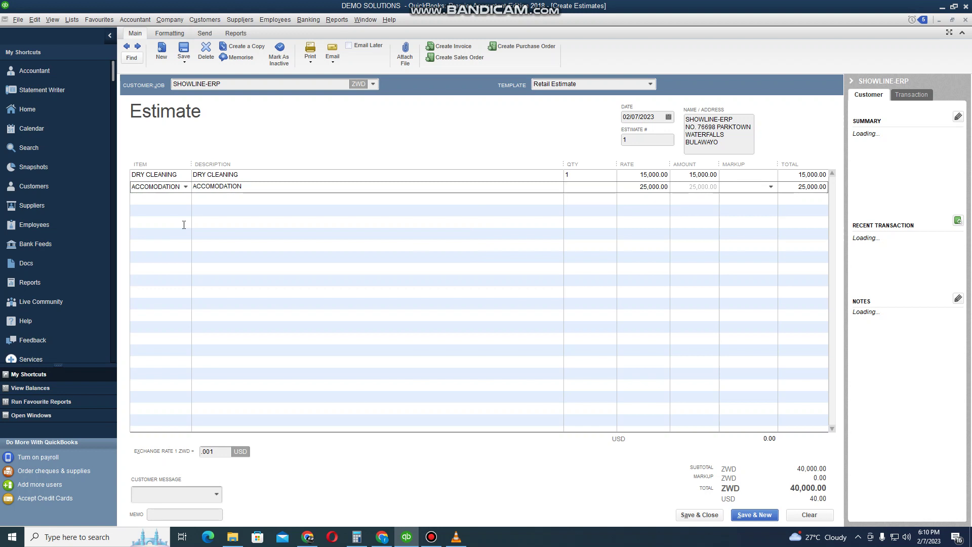
pyautogui.write('3')
pyautogui.press('Tab')
pyautogui.press('Tab')
pyautogui.click(310, 59)
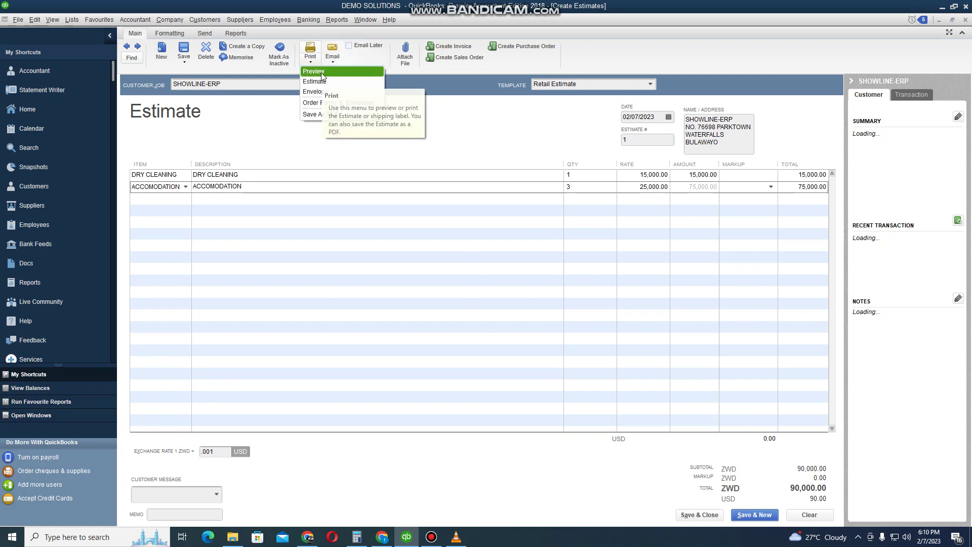
pyautogui.click(313, 71)
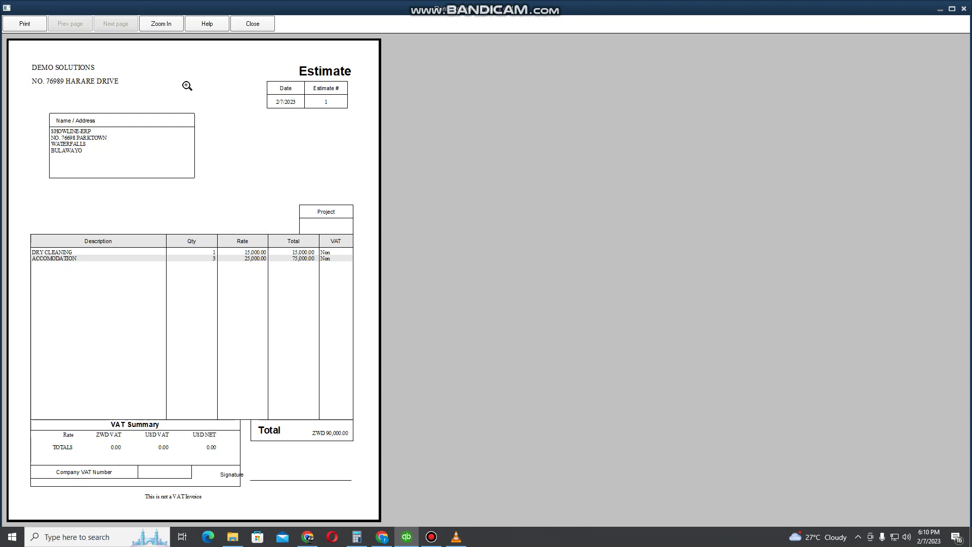
pyautogui.click(255, 27)
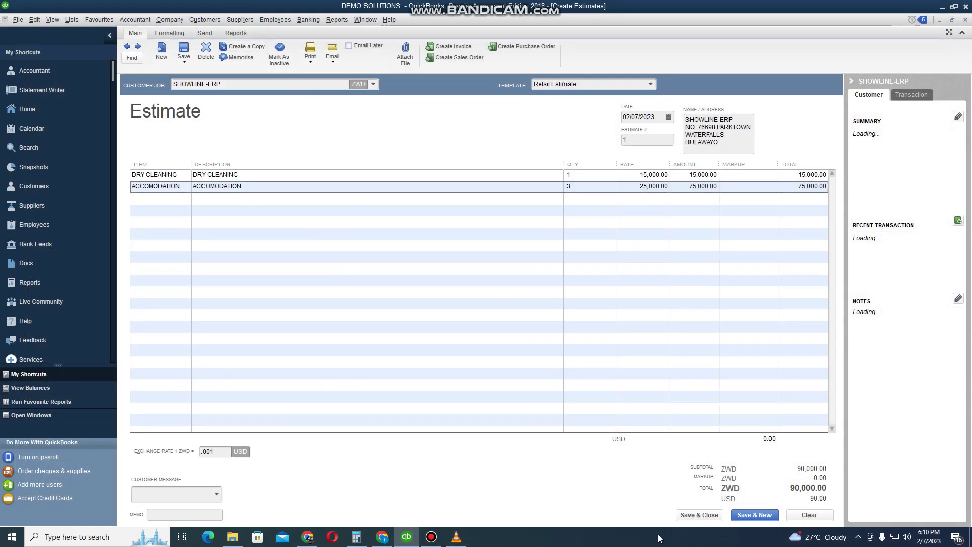
pyautogui.click(696, 514)
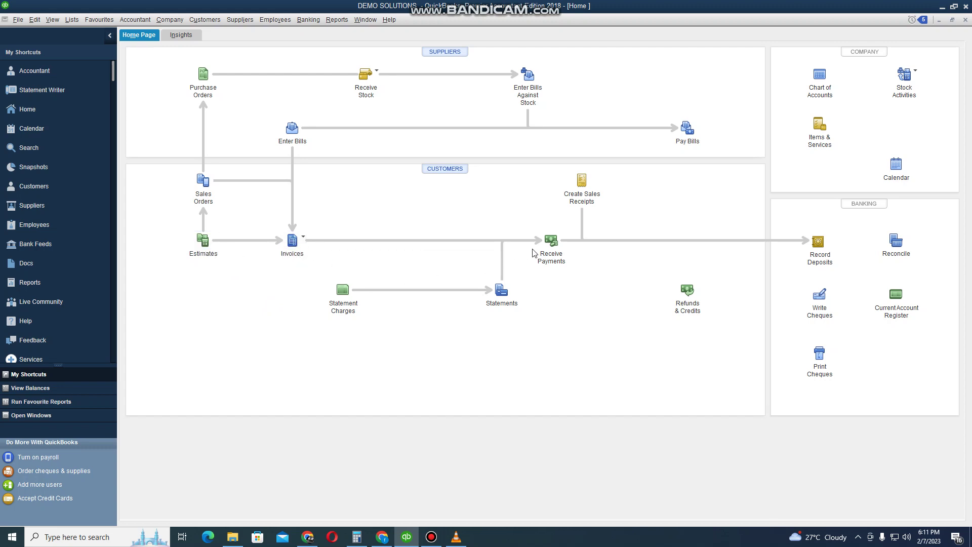
# Start estimate 2 and choose SHOWLINE-ERP as its customer.
pyautogui.click(202, 239)
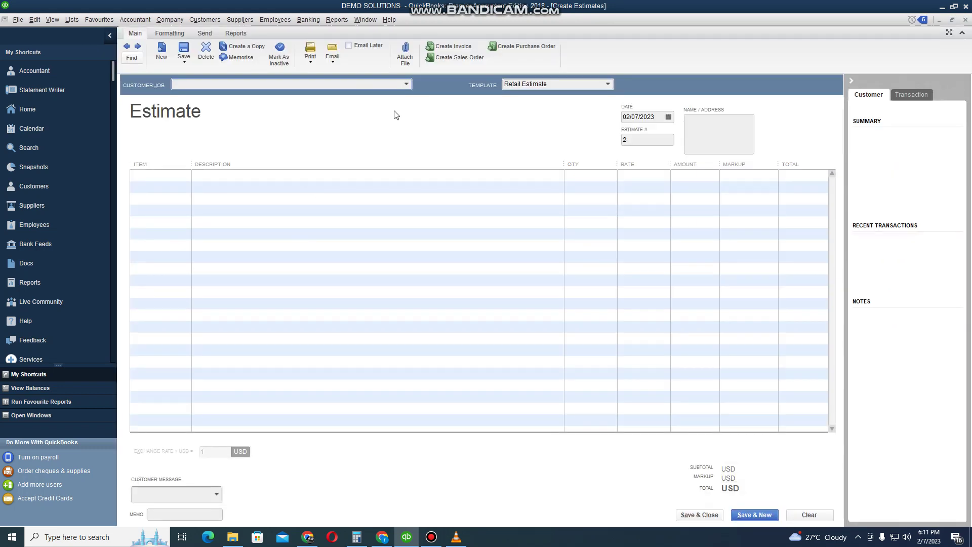
pyautogui.click(405, 85)
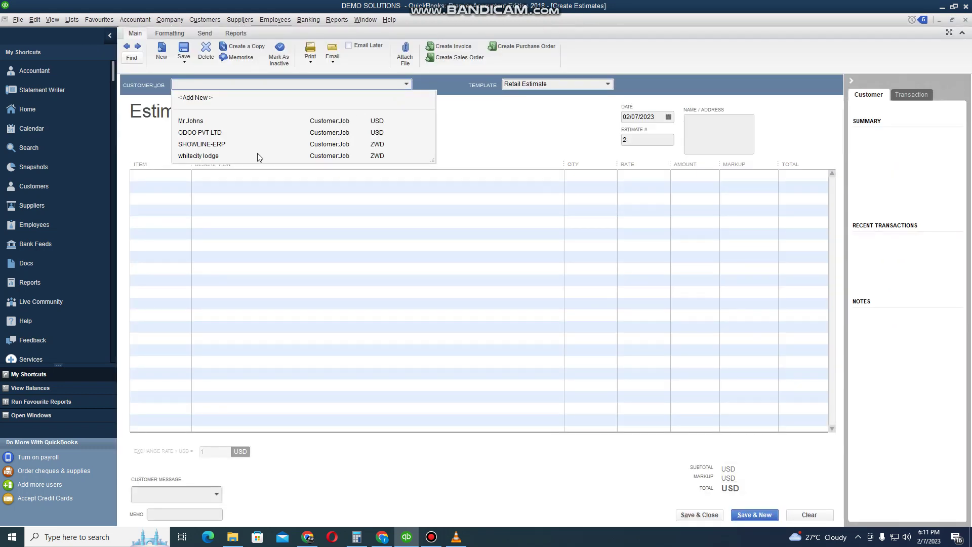
pyautogui.click(243, 145)
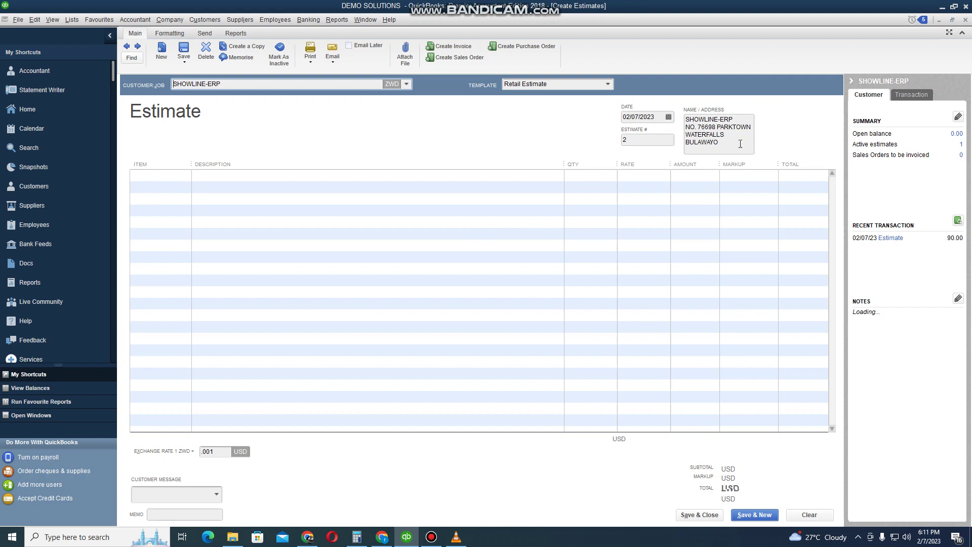
# Reopen saved estimate 1 from the Active estimates report, discarding blank estimate 2.
pyautogui.click(961, 146)
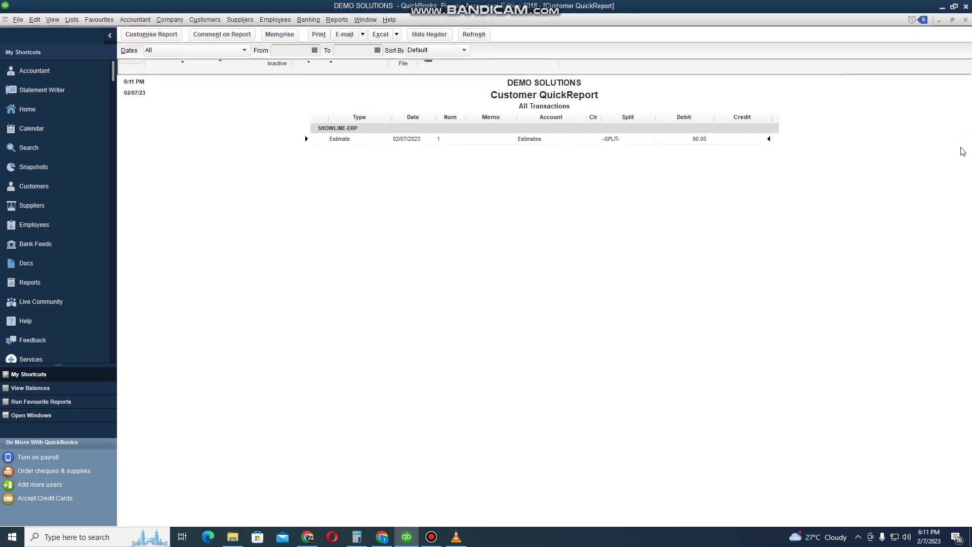
pyautogui.doubleClick(690, 142)
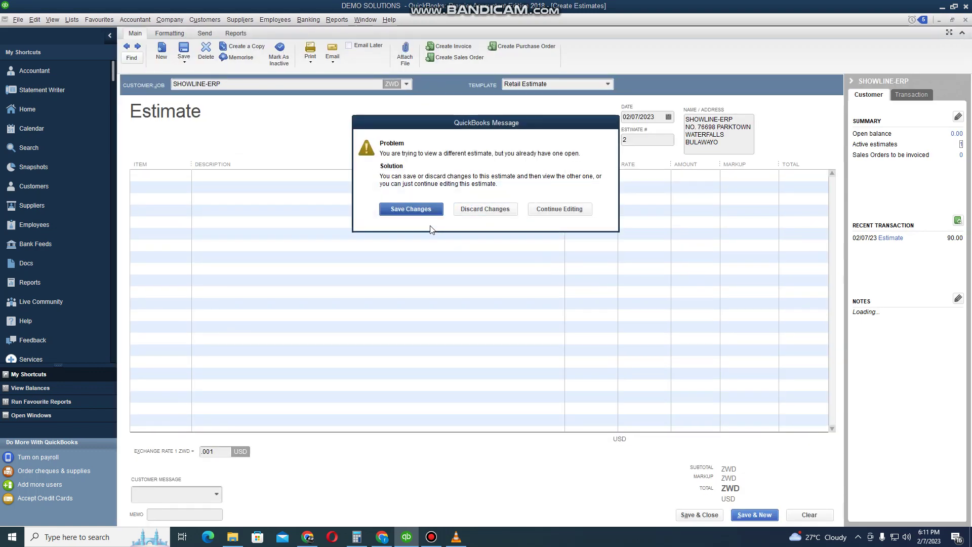
pyautogui.click(553, 209)
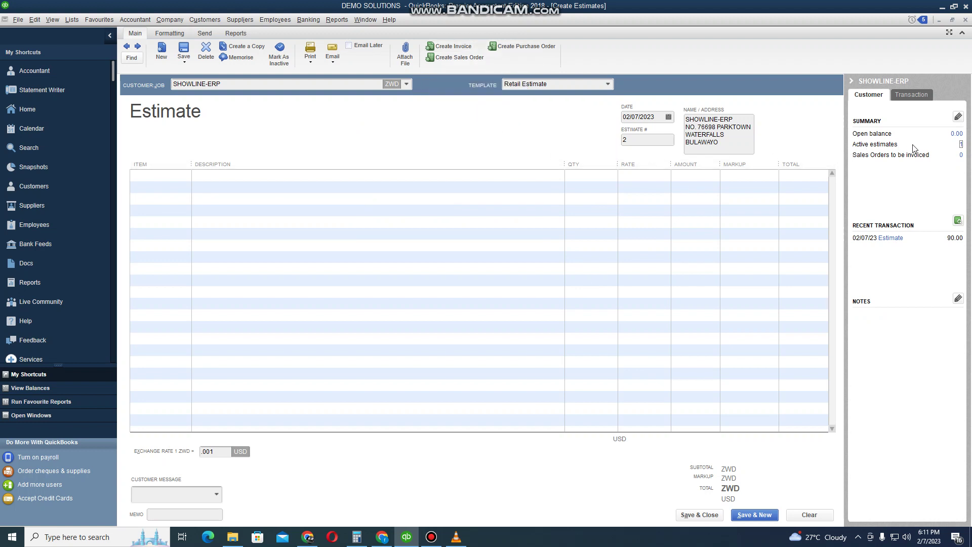
pyautogui.click(960, 146)
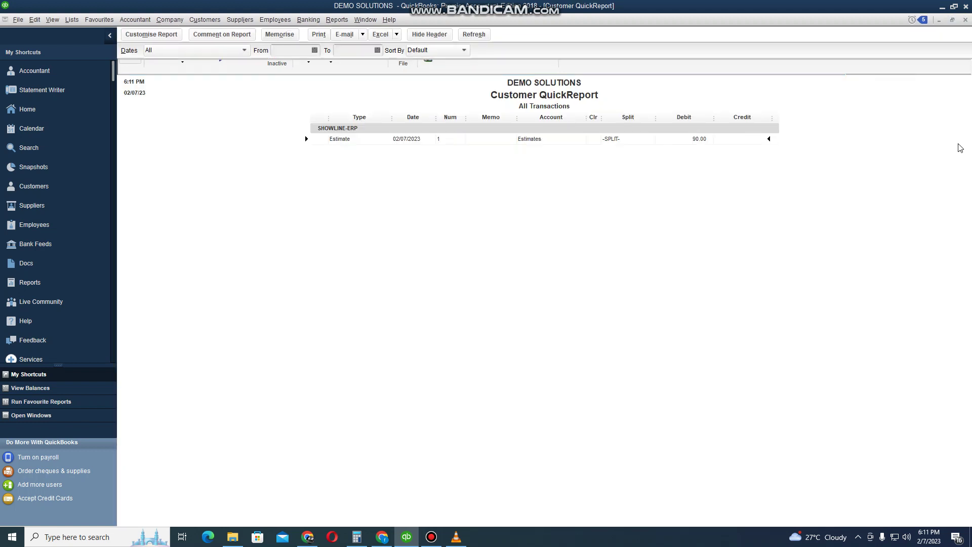
pyautogui.doubleClick(556, 140)
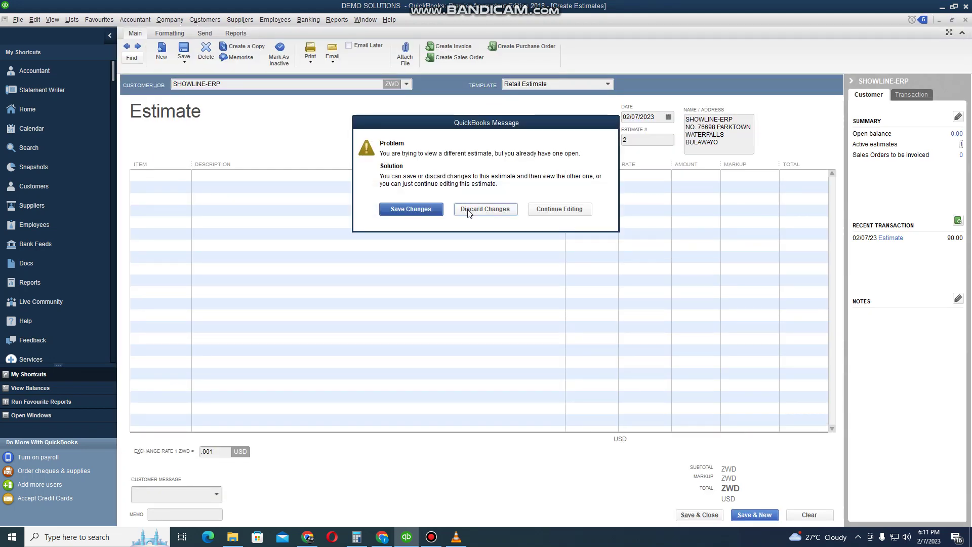
pyautogui.click(436, 212)
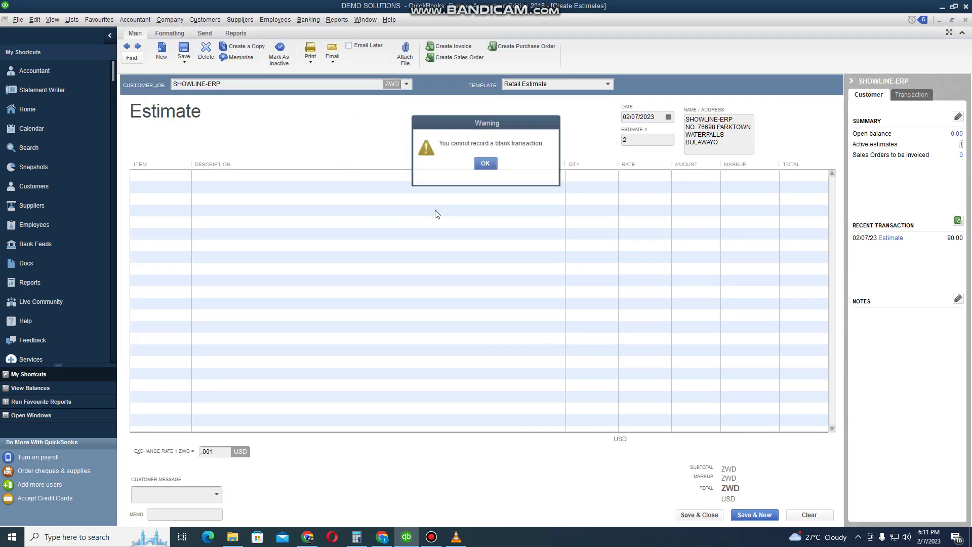
pyautogui.click(486, 165)
pyautogui.click(961, 148)
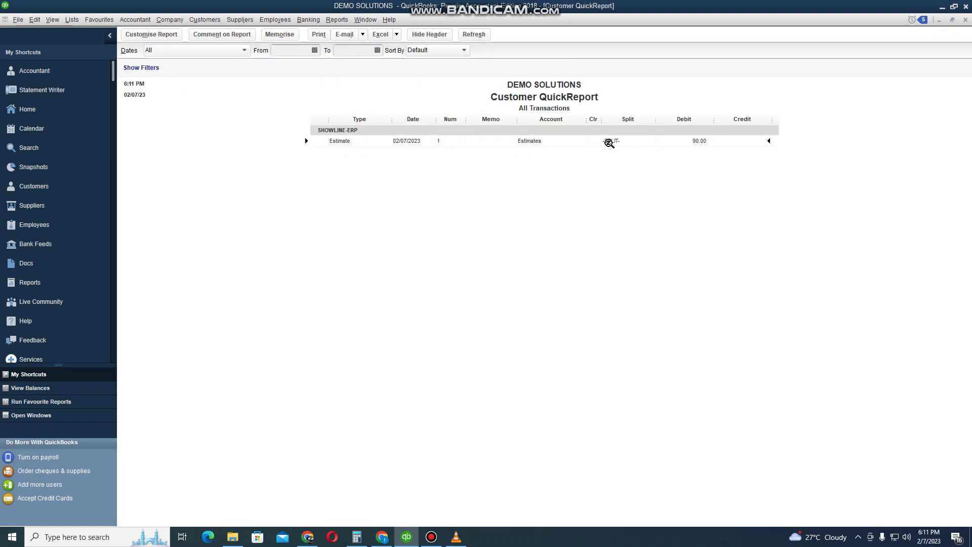
pyautogui.doubleClick(609, 141)
pyautogui.click(505, 212)
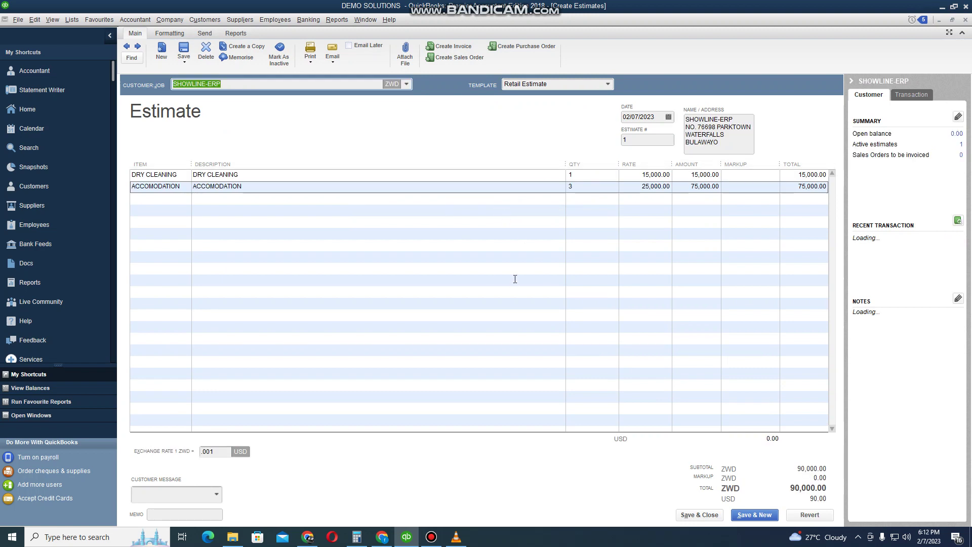
# Convert estimate 1 into invoice 2 carrying the DRY CLEANING and ACCOMODATION lines.
pyautogui.click(442, 49)
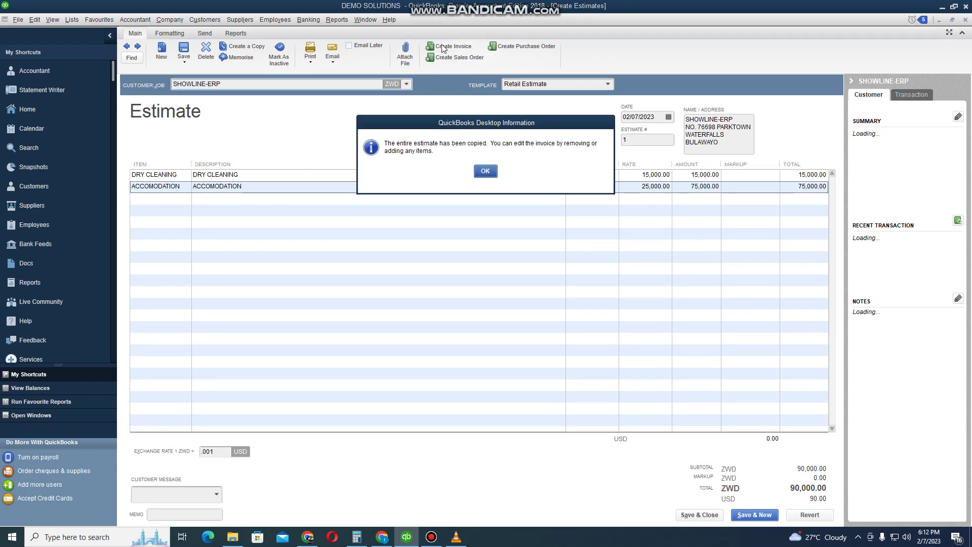
pyautogui.click(483, 172)
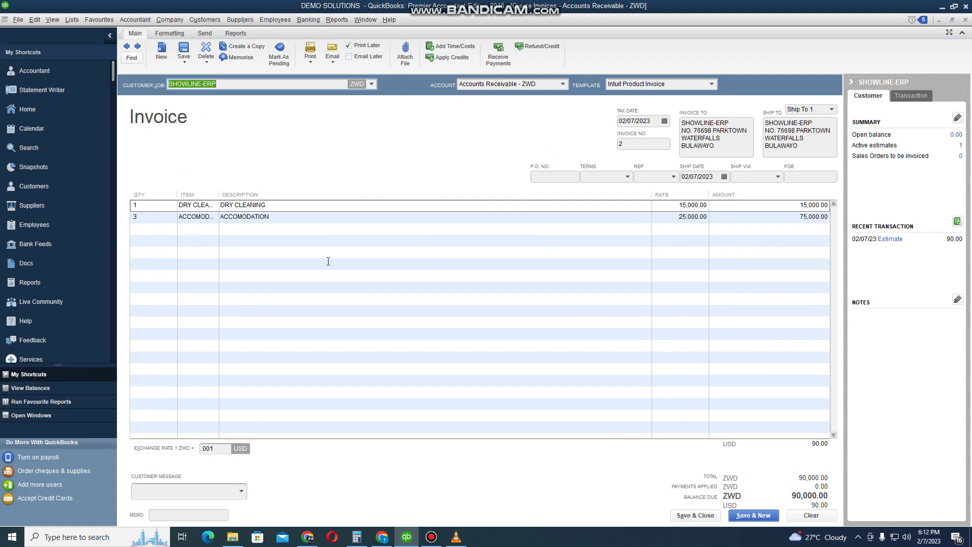
# Change the invoice's ACCOMODATION line to quantity 2 at rate 35,000.00.
pyautogui.click(144, 217)
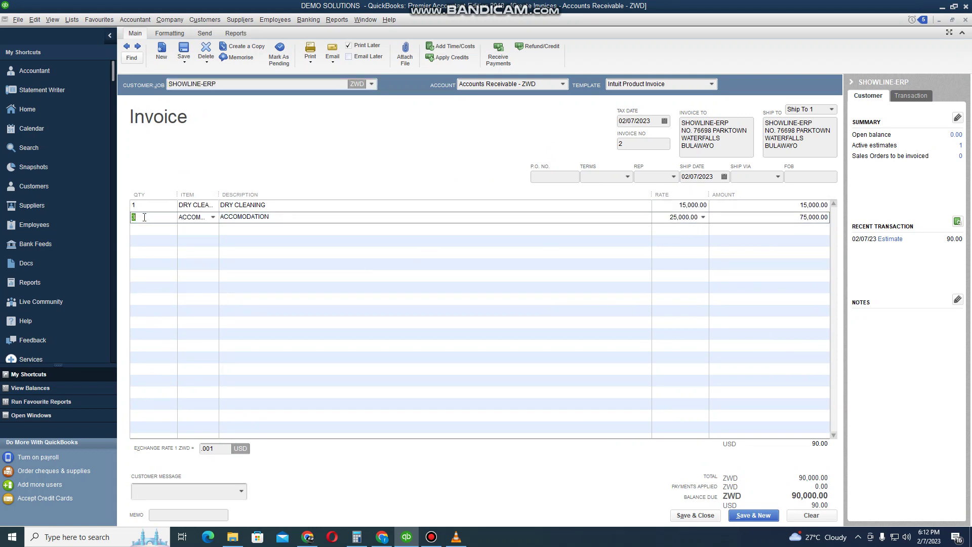
pyautogui.press('Tab')
pyautogui.click(662, 221)
pyautogui.write('3')
pyautogui.press('Tab')
pyautogui.press('Tab')
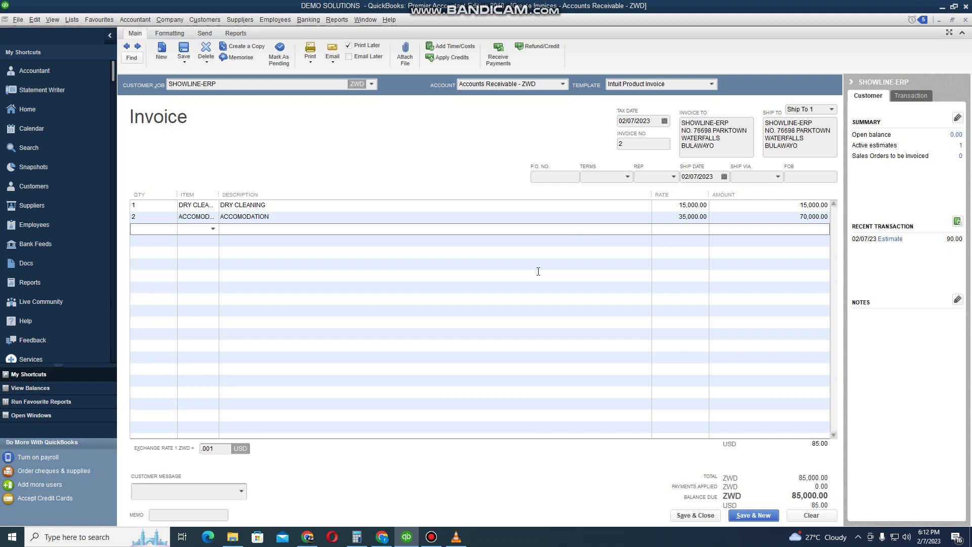
pyautogui.click(310, 59)
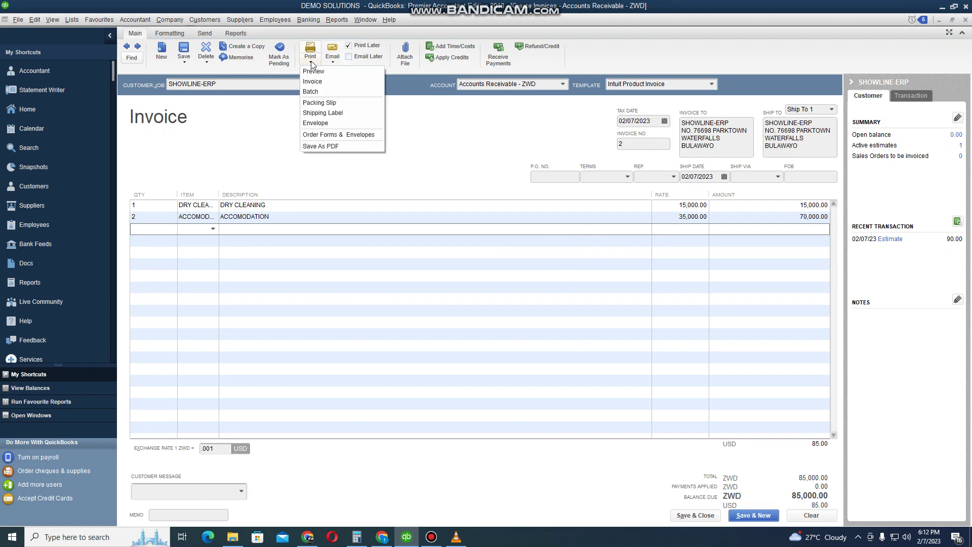
pyautogui.click(314, 71)
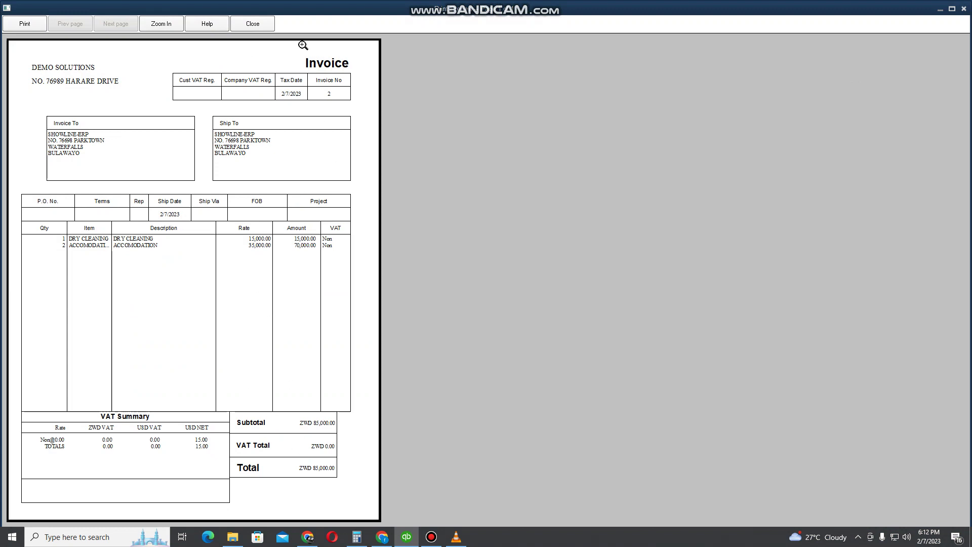
pyautogui.click(260, 24)
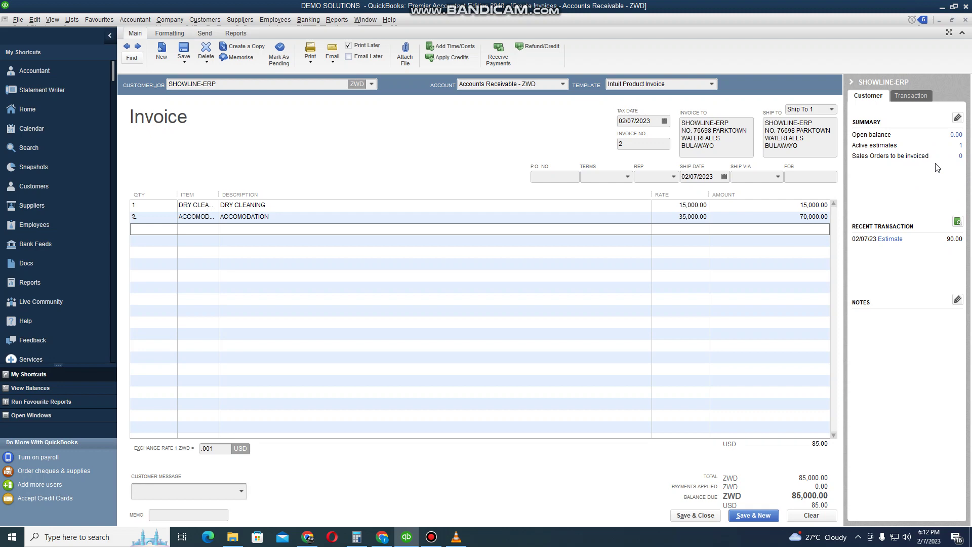
# Save and close invoice 2, refresh the customer report, and return Home.
pyautogui.click(705, 515)
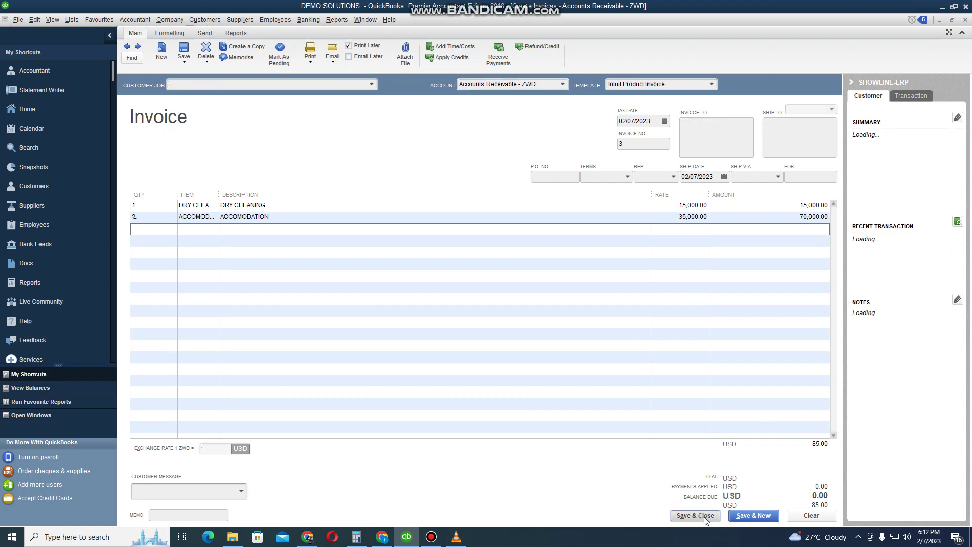
pyautogui.click(272, 212)
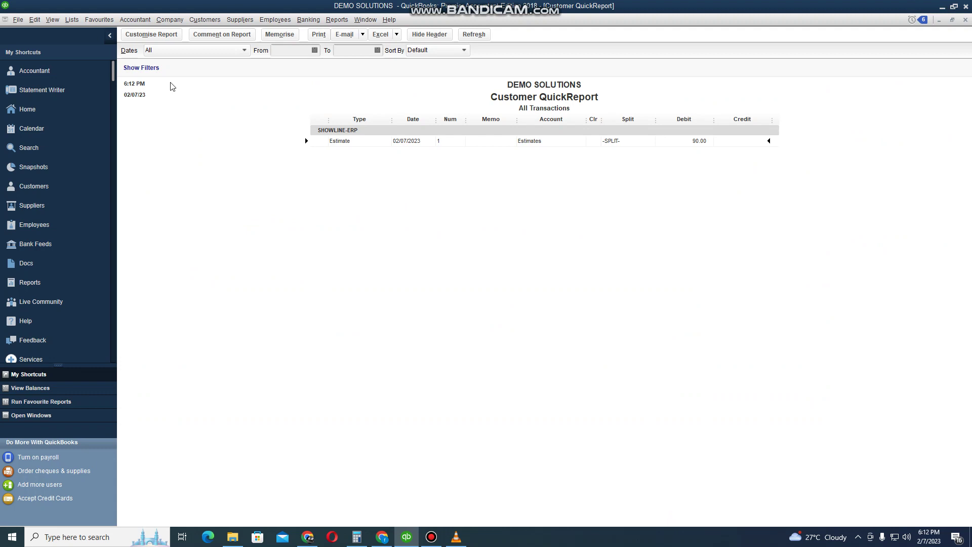
pyautogui.click(29, 109)
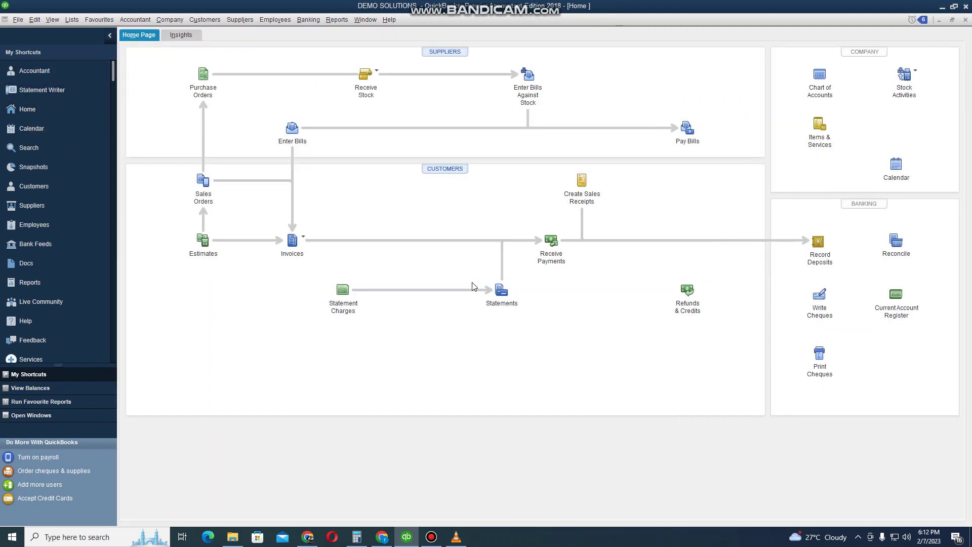